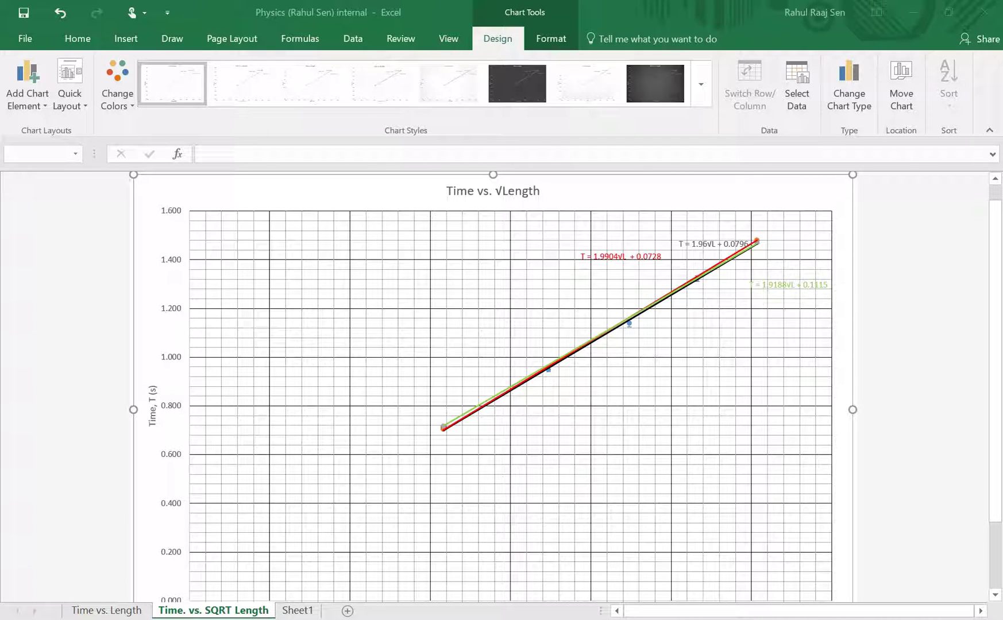
Circle the gradient 1.9904 in the chart's red trendline equation in ink, mark the black equation, and undo the ink marks.
key("alt+Tab")
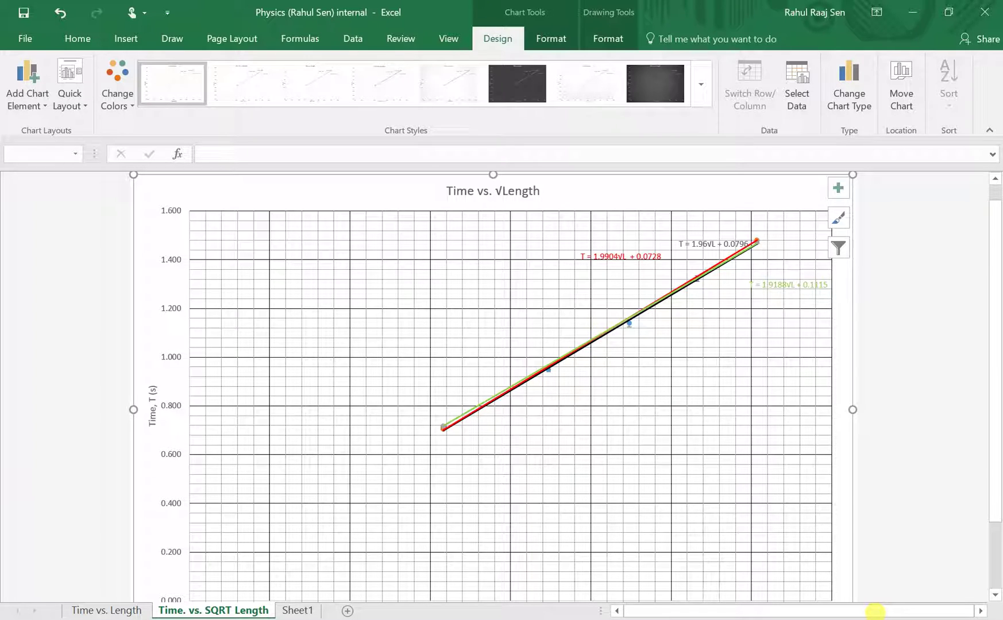
mouse_move(613, 240)
left_mouse_down()
mouse_move(591, 259)
mouse_move(610, 241)
mouse_move(618, 252)
mouse_move(597, 270)
left_mouse_up()
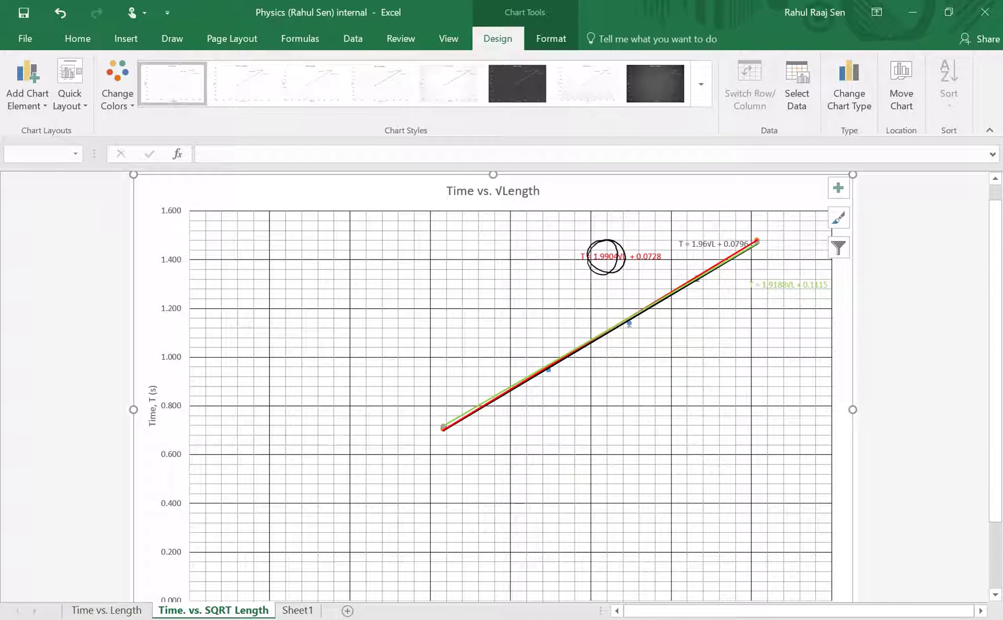
mouse_move(707, 230)
left_mouse_down()
mouse_move(692, 243)
mouse_move(710, 237)
mouse_move(692, 234)
left_mouse_up()
key("ctrl+z")
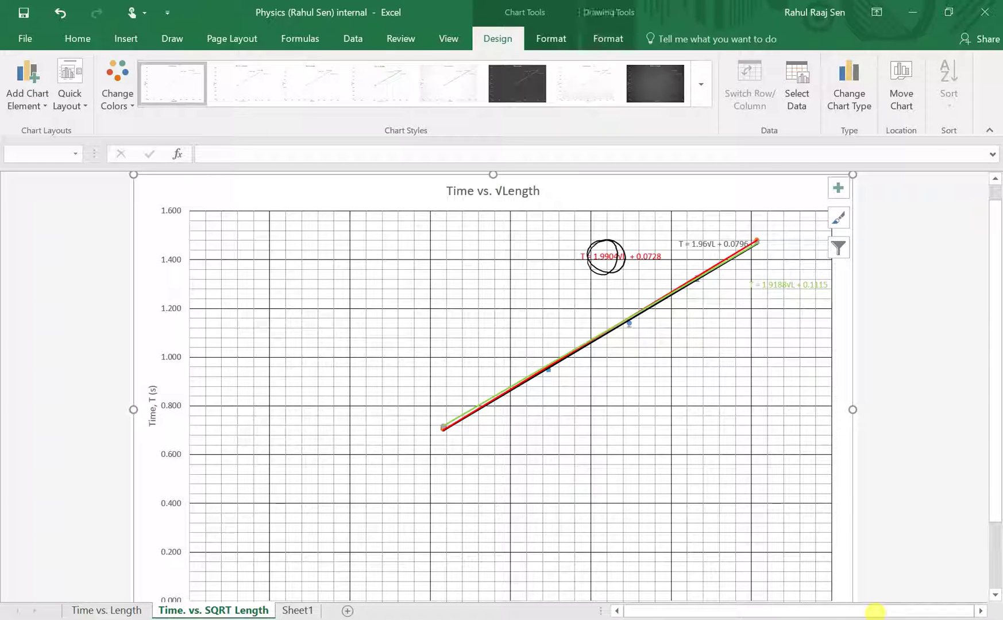
key("ctrl+z")
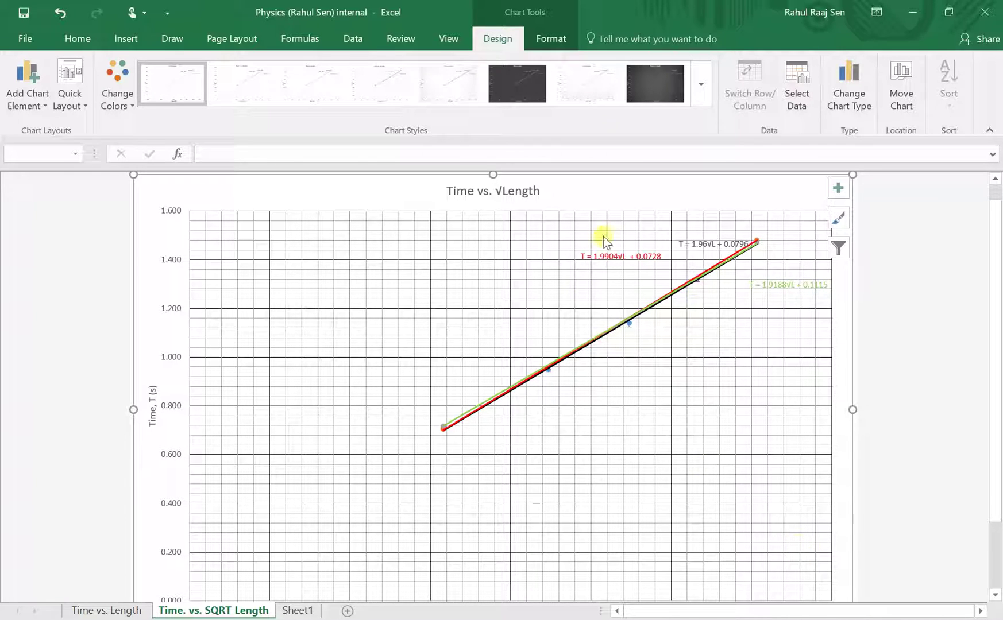
Highlight the gradient value 1.9904 within the red trendline equation on the chart.
left_click(593, 256)
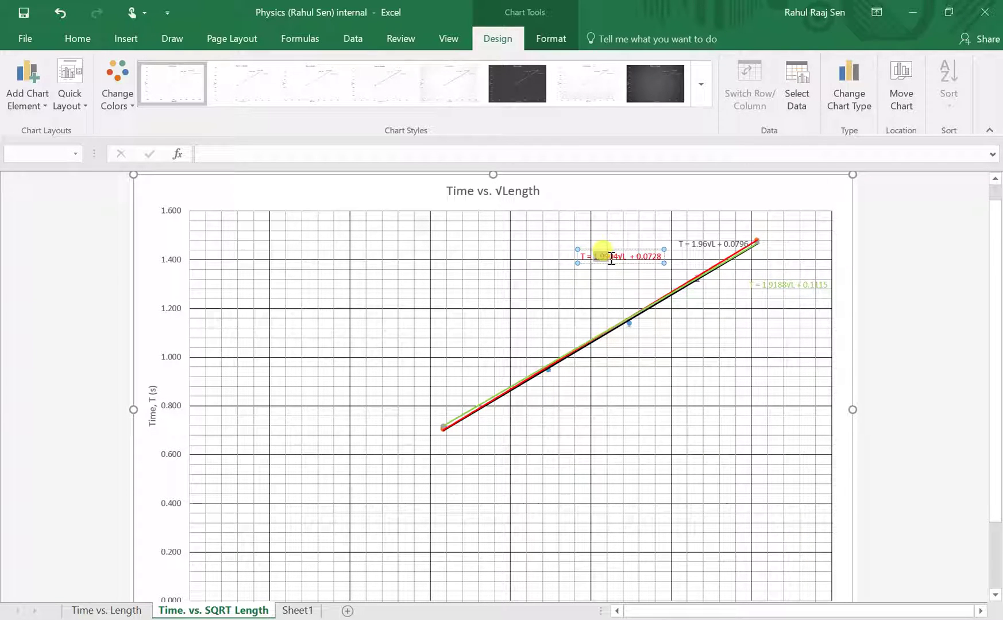
left_click_drag(594, 257, 620, 260)
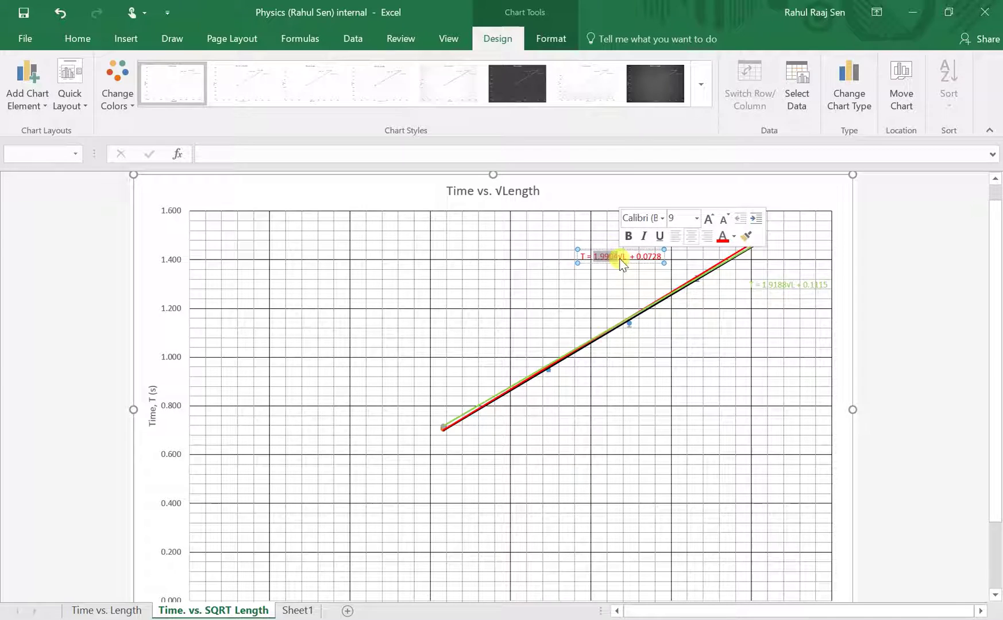
left_click(619, 258)
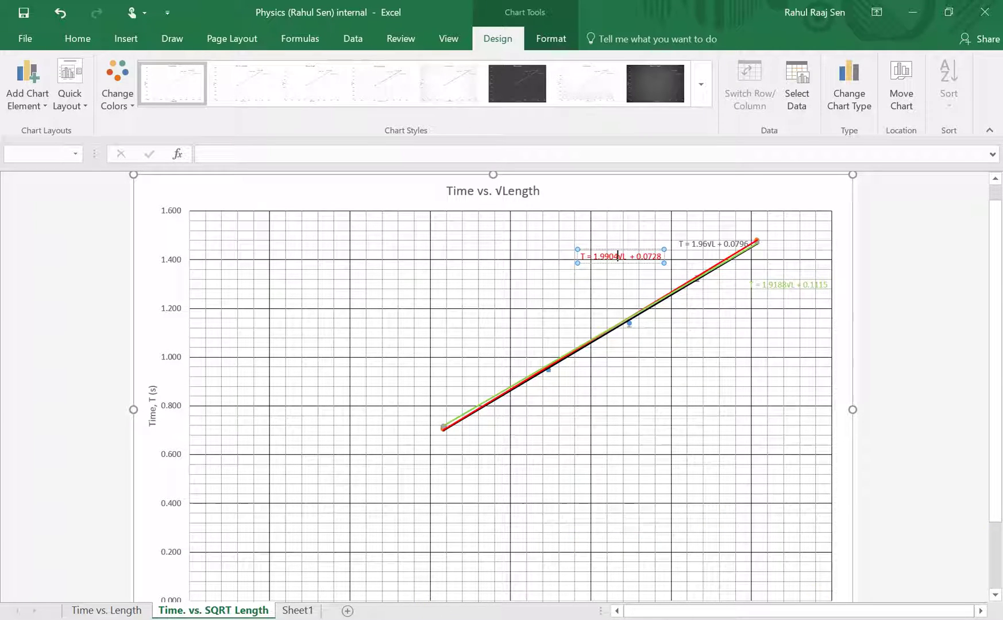
Switch to OneNote and handwrite the gradient calculation 1.9904 − 1.96 = 0.0304 in black ink below the gradient line sketch.
left_click(424, 619)
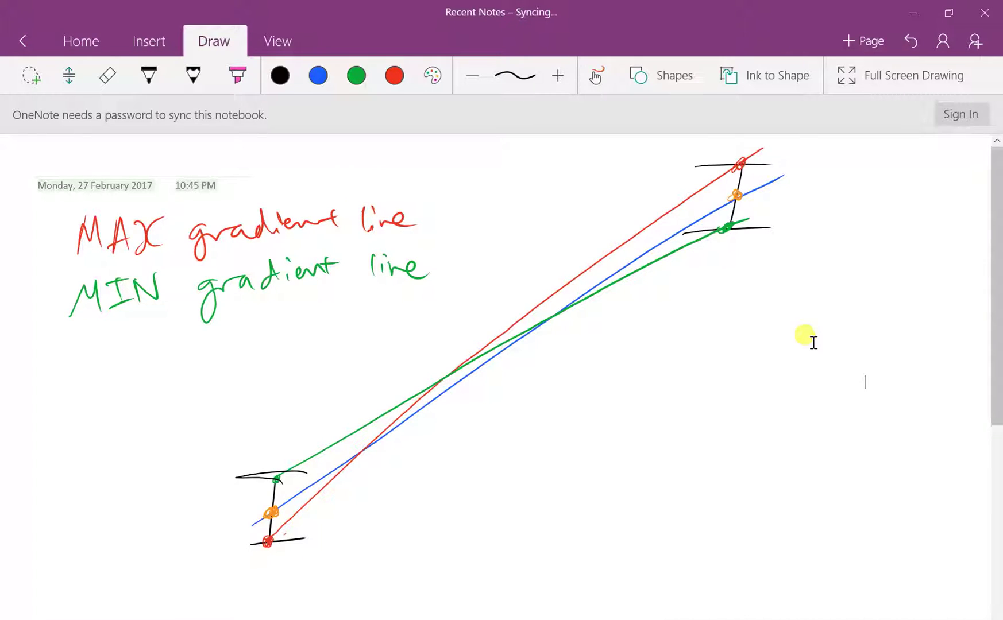
scroll(499, 374, "down", 5)
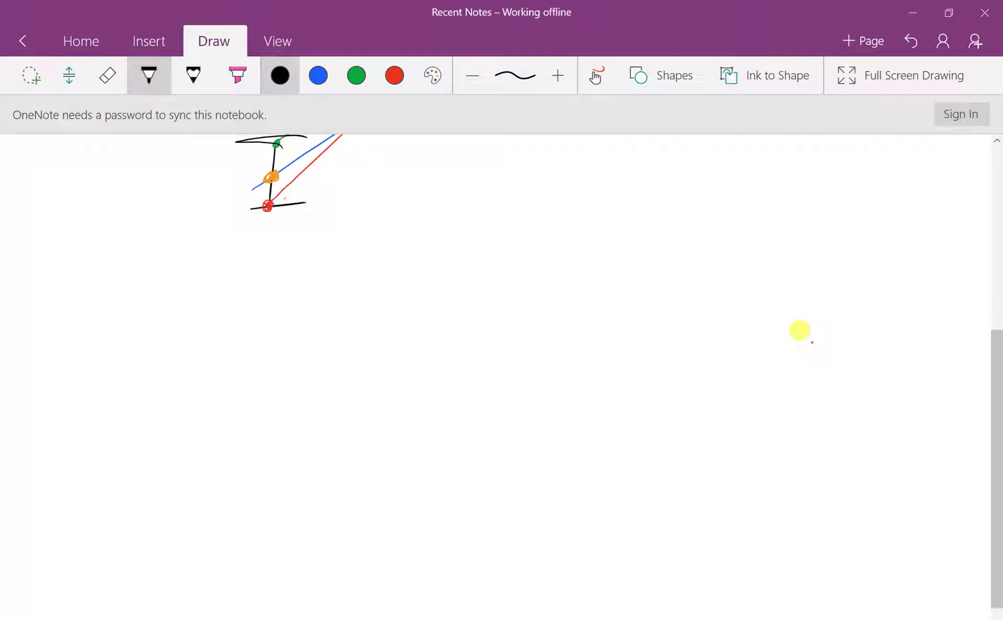
left_click_drag(300, 313, 307, 350)
left_click(329, 346)
mouse_move(350, 322)
left_mouse_down()
mouse_move(330, 331)
mouse_move(356, 343)
left_mouse_up()
mouse_move(389, 315)
left_mouse_down()
mouse_move(377, 324)
mouse_move(391, 342)
left_mouse_up()
mouse_move(421, 305)
left_mouse_down()
mouse_move(409, 313)
mouse_move(425, 314)
left_mouse_up()
mouse_move(435, 301)
left_mouse_down()
mouse_move(459, 325)
mouse_move(443, 345)
left_mouse_up()
left_click_drag(461, 330, 504, 328)
left_click(526, 329)
mouse_move(564, 301)
left_mouse_down()
mouse_move(541, 316)
mouse_move(566, 330)
left_mouse_up()
left_click_drag(613, 292, 603, 309)
left_click_drag(648, 301, 671, 298)
left_click_drag(664, 321, 632, 329)
mouse_move(712, 299)
left_mouse_down()
mouse_move(744, 293)
mouse_move(793, 310)
mouse_move(879, 294)
mouse_move(875, 317)
left_mouse_up()
left_click(726, 316)
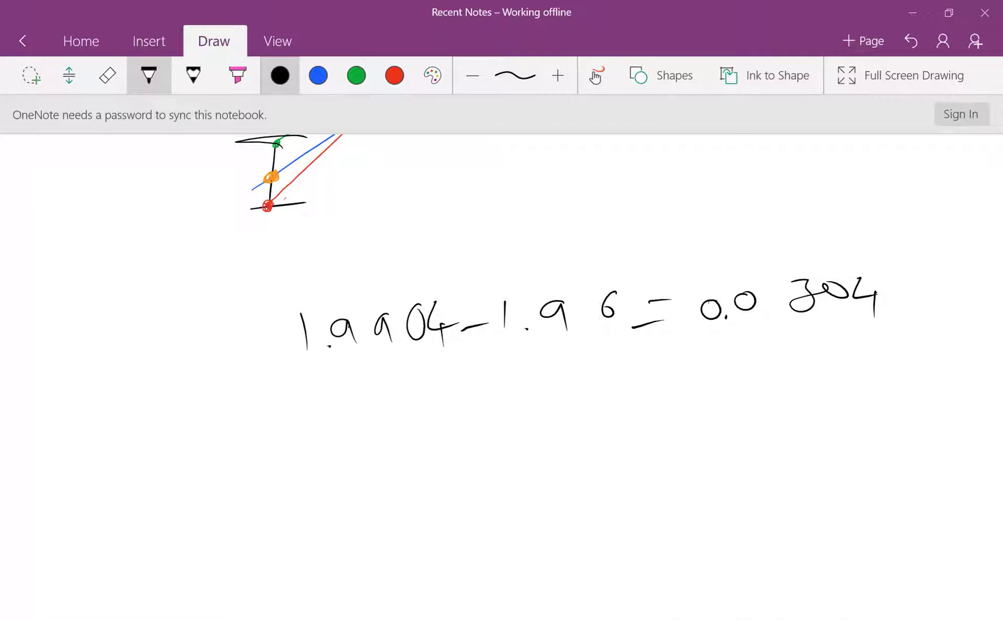
Underline 1.9904 and 1.96 in the handwritten calculation, and undo both strokes.
scroll(501, 373, "down", 2)
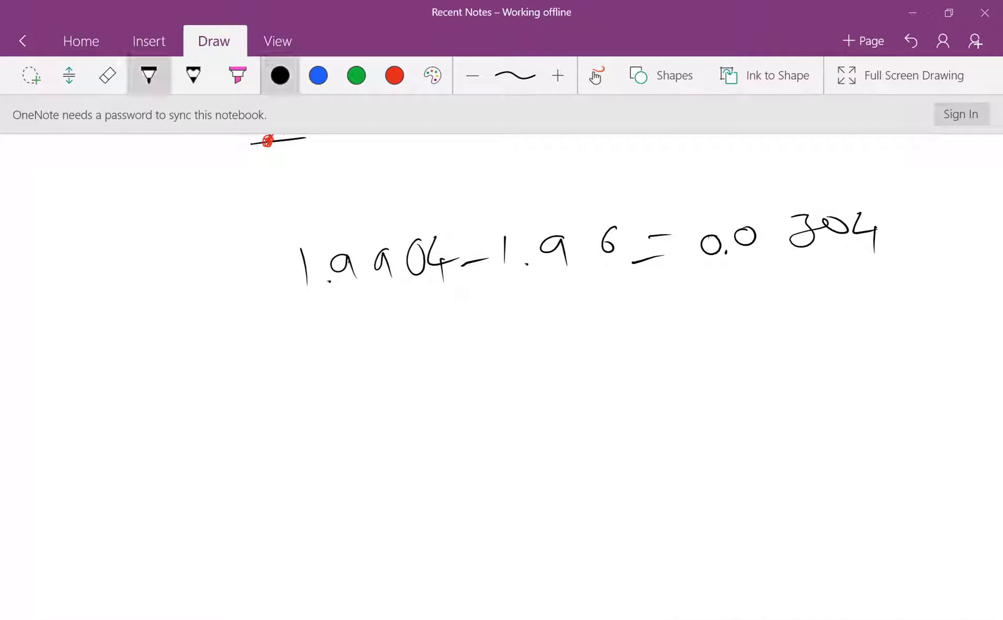
left_click_drag(324, 332, 380, 316)
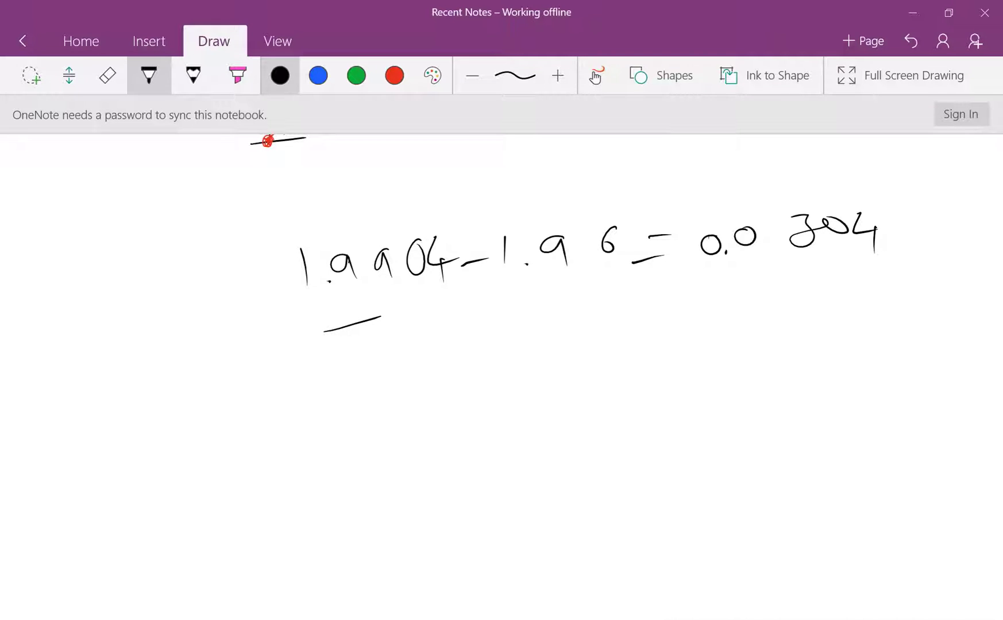
left_click_drag(502, 298, 565, 292)
key("ctrl+z")
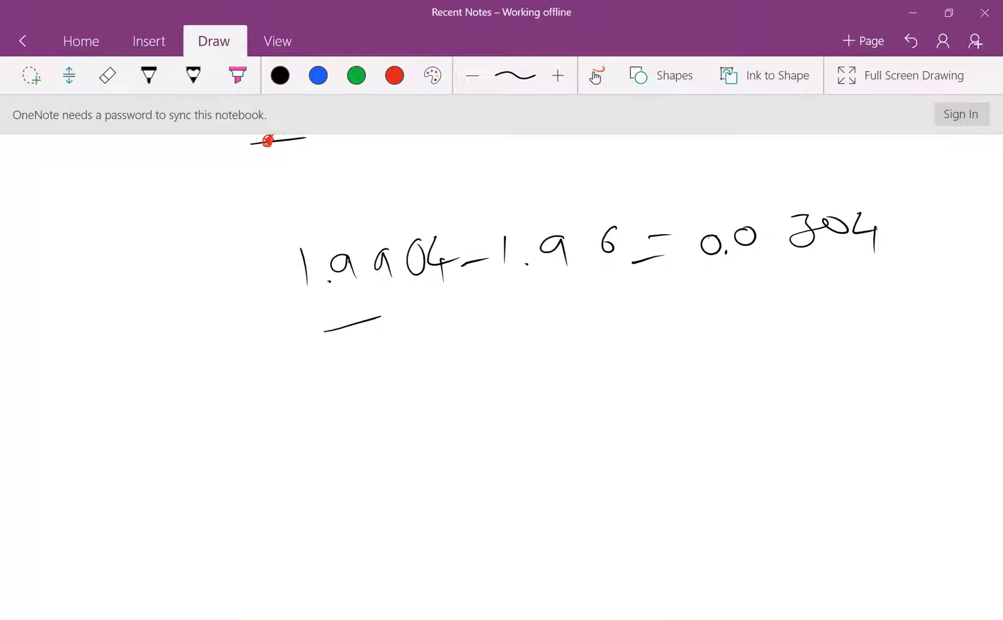
key("ctrl+z")
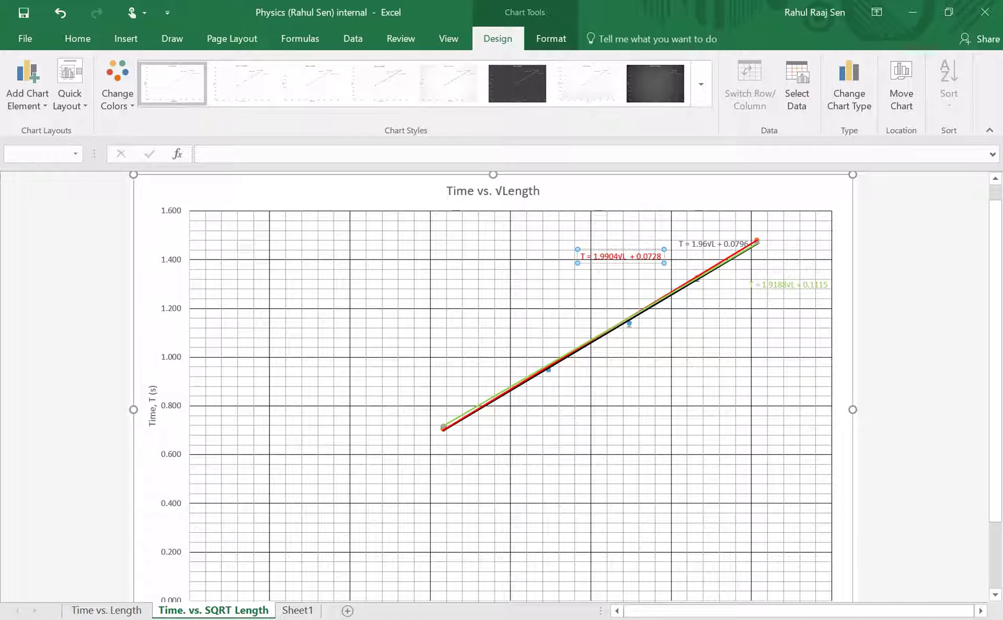
In Excel, shift the red trendline equation slightly toward the vertical axis and temporarily circle its intercept 0.0728 in ink.
mouse_move(663, 256)
left_mouse_down()
mouse_move(653, 274)
mouse_move(661, 266)
mouse_move(625, 247)
left_mouse_up()
left_click(655, 173)
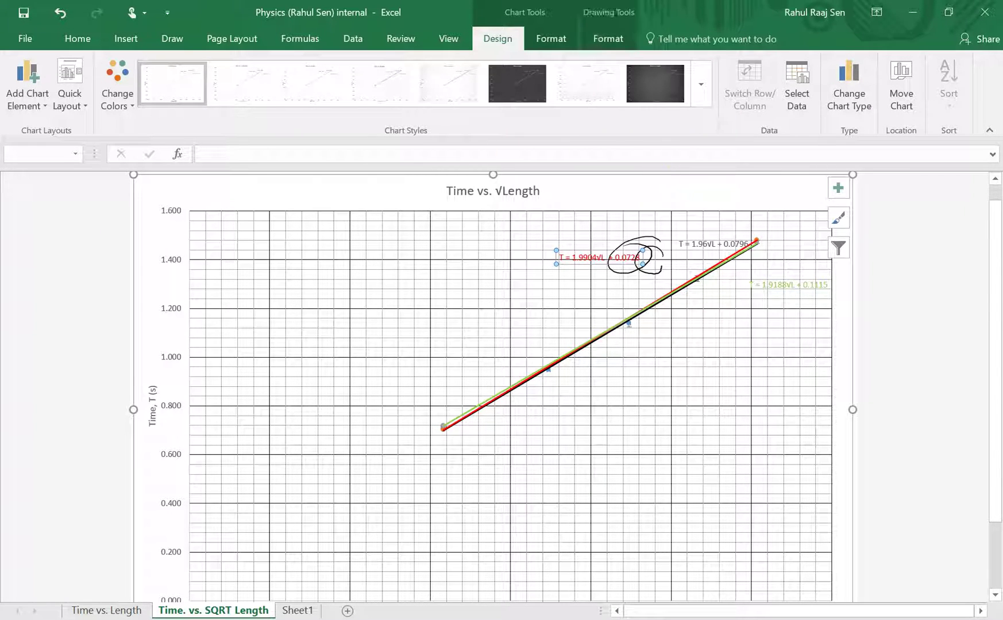
key("Escape")
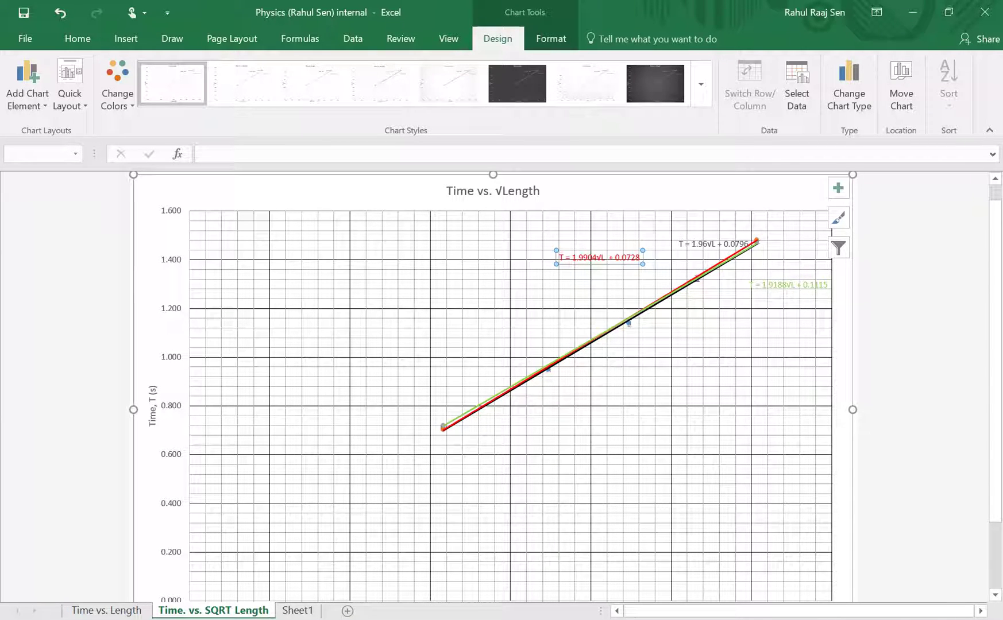
Switch back to the handwritten OneNote page and maximize its window.
left_click(340, 619)
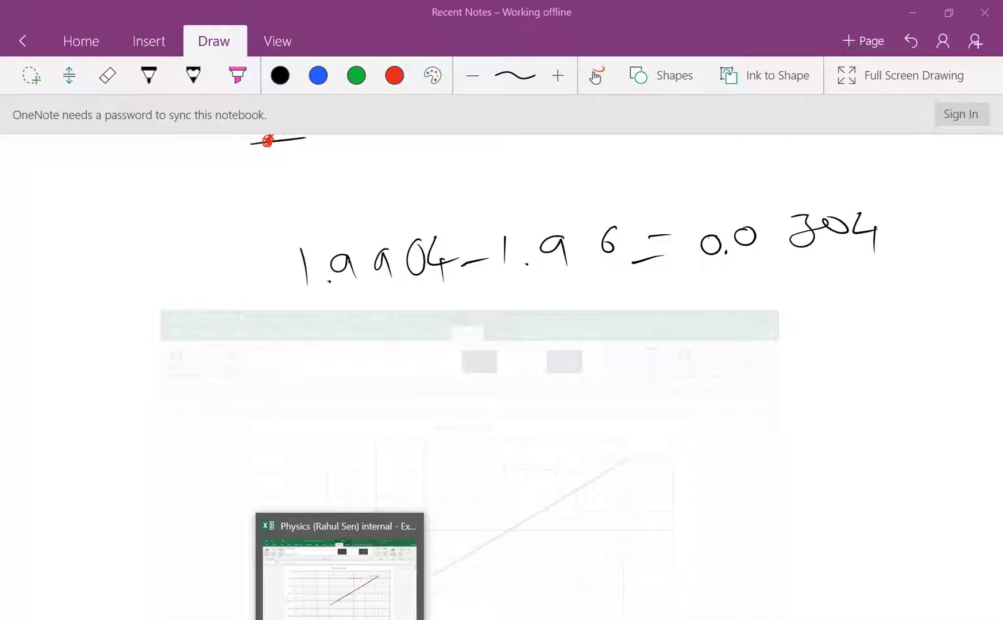
left_click(289, 619)
left_click(289, 619)
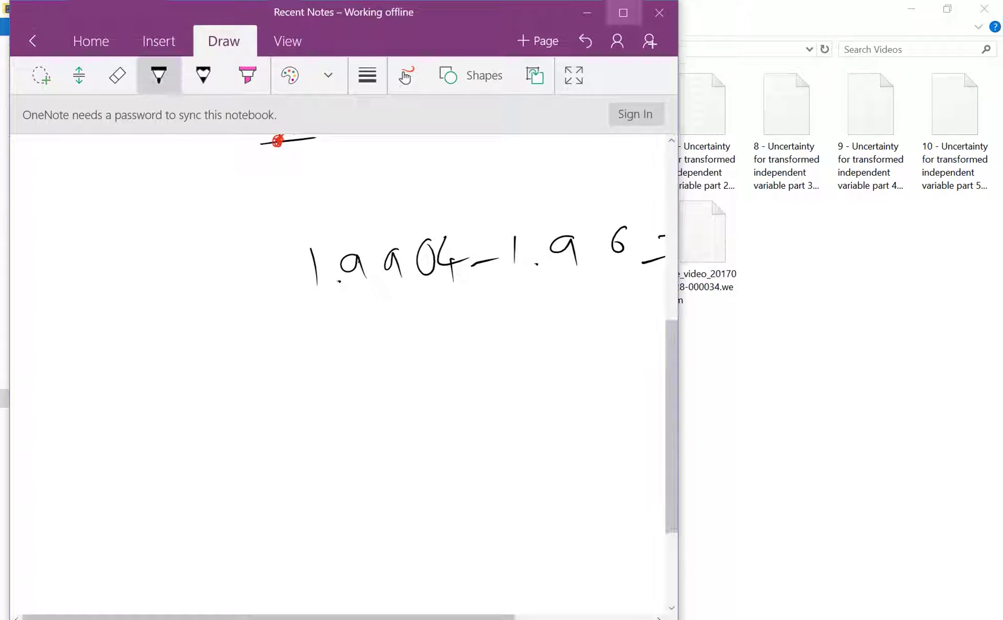
left_click(617, 12)
Handwrite the intercept calculation 0.0728 − 0.0796 = −0.0068 in black ink beneath the gradient calculation.
left_click_drag(312, 333, 312, 335)
left_click(356, 340)
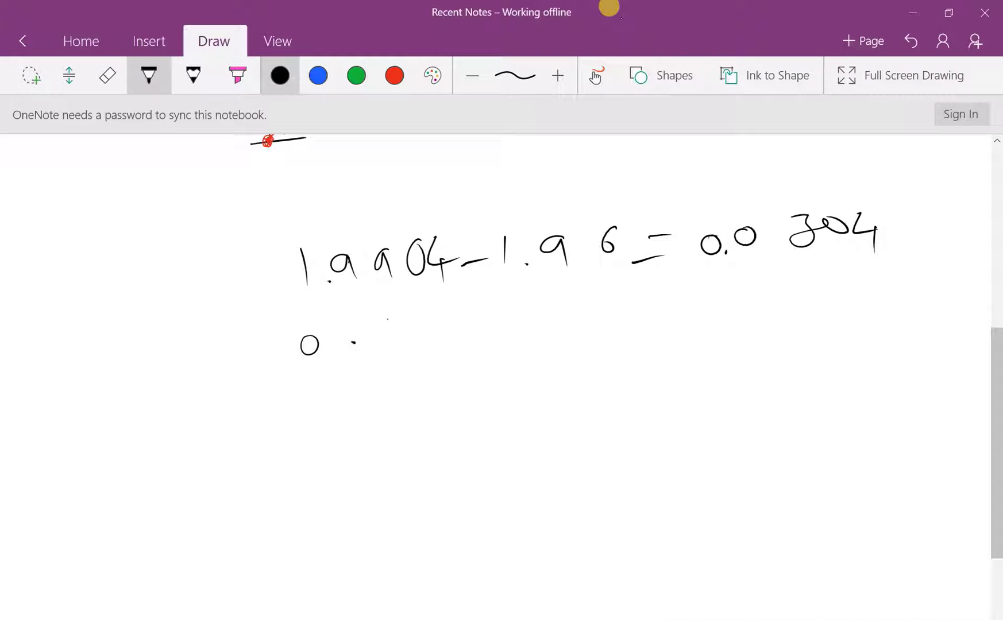
left_click_drag(387, 320, 373, 343)
mouse_move(404, 315)
left_mouse_down()
mouse_move(414, 336)
mouse_move(462, 331)
mouse_move(498, 309)
mouse_move(543, 317)
mouse_move(614, 300)
mouse_move(651, 331)
left_mouse_up()
left_click(592, 319)
left_click_drag(644, 313, 702, 322)
mouse_move(728, 288)
left_mouse_down()
mouse_move(730, 310)
mouse_move(770, 298)
left_mouse_up()
left_click_drag(754, 317, 810, 305)
mouse_move(839, 287)
left_mouse_down()
mouse_move(875, 306)
mouse_move(913, 292)
mouse_move(920, 311)
mouse_move(958, 291)
left_mouse_up()
left_click(862, 312)
mouse_move(887, 292)
left_mouse_down()
mouse_move(908, 304)
mouse_move(878, 312)
mouse_move(876, 287)
left_mouse_up()
mouse_move(893, 286)
left_mouse_down()
mouse_move(890, 308)
mouse_move(891, 287)
left_mouse_up()
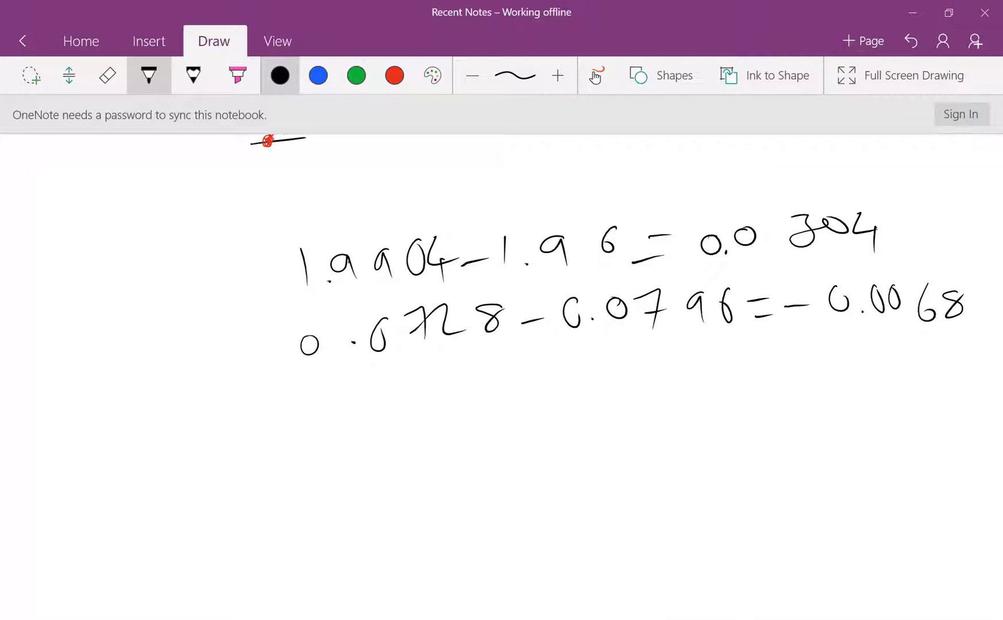
Circle the results 0.0304 and −0.0068 in red ink and mark the start of both calculation lines with red dashes.
left_click(394, 75)
mouse_move(898, 198)
left_mouse_down()
mouse_move(909, 235)
mouse_move(906, 221)
left_mouse_up()
left_click_drag(971, 267, 989, 283)
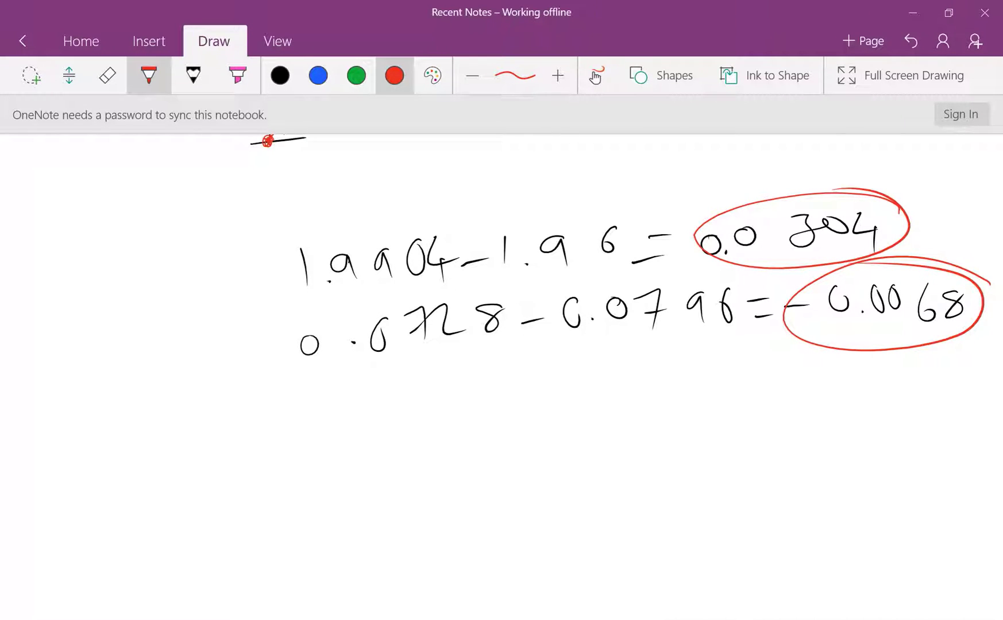
left_click_drag(214, 295, 247, 280)
left_click_drag(210, 362, 267, 348)
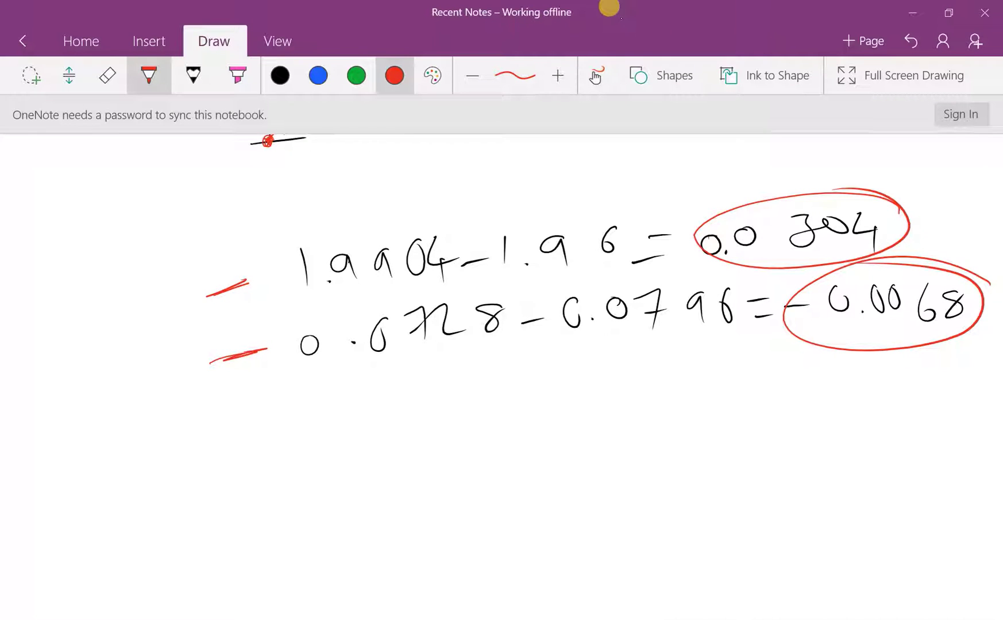